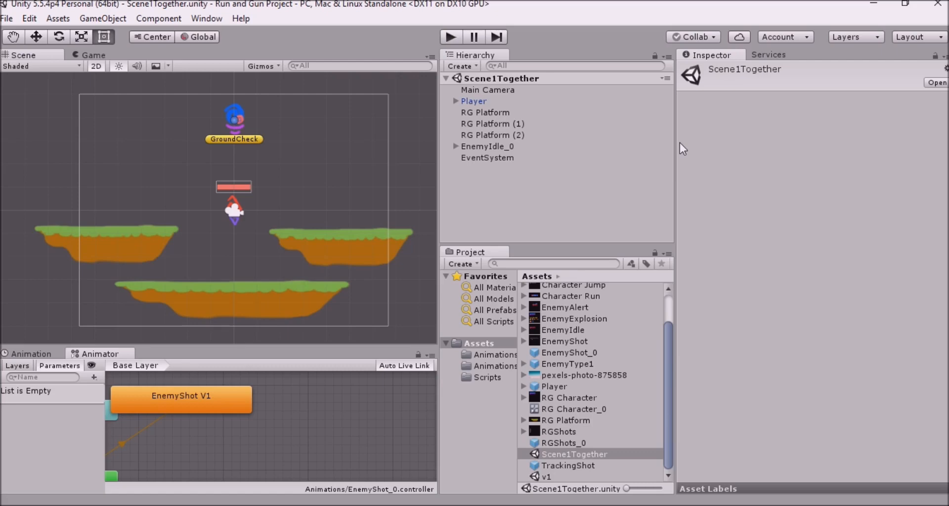
Place the sprites EnemyShot_0 to EnemyShot_7 together into the scene hierarchy as a new animated object
click(499, 204)
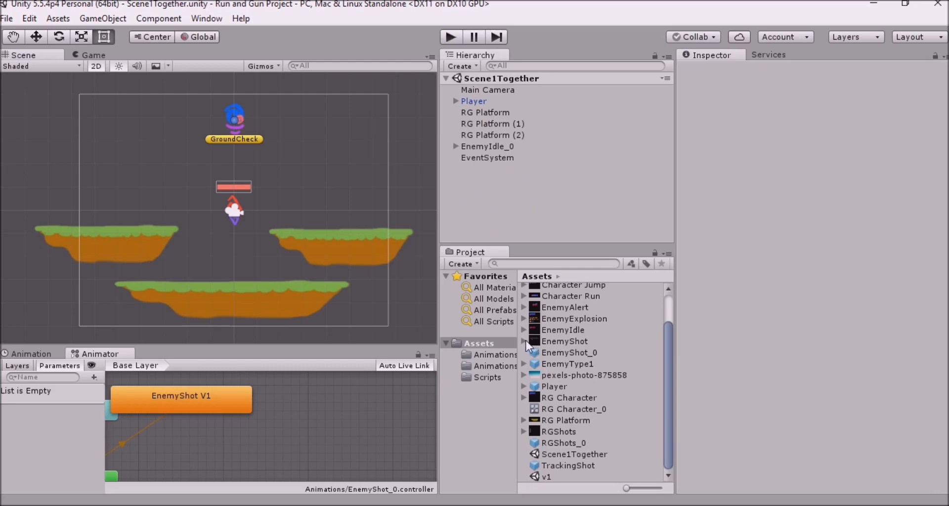
click(32, 354)
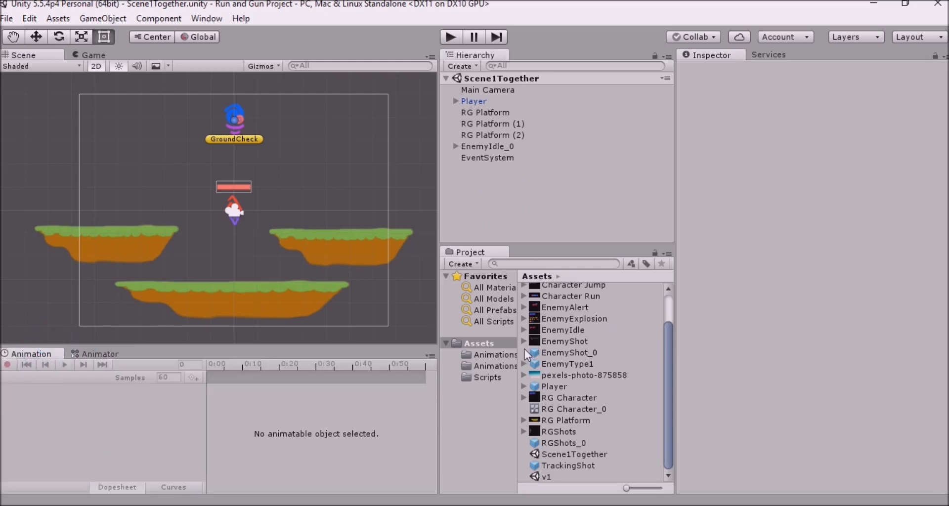
click(524, 340)
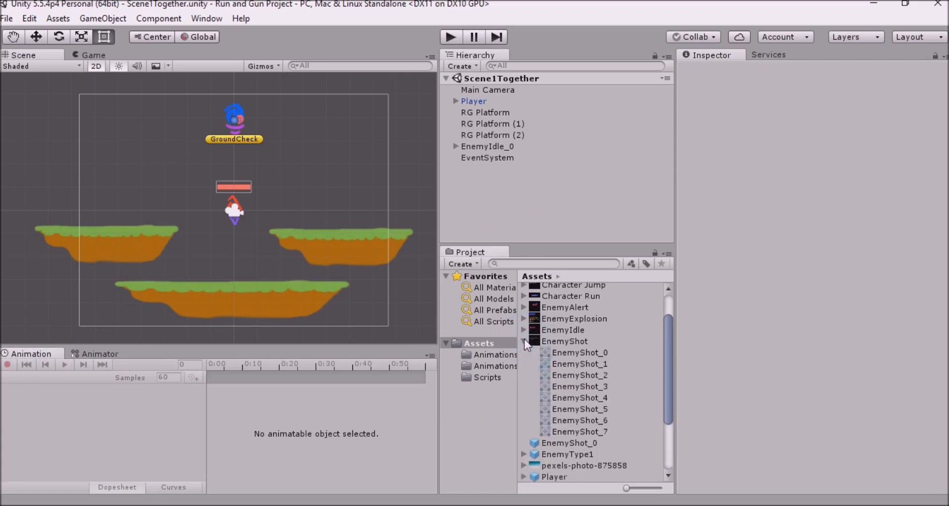
click(560, 353)
shift+click(598, 431)
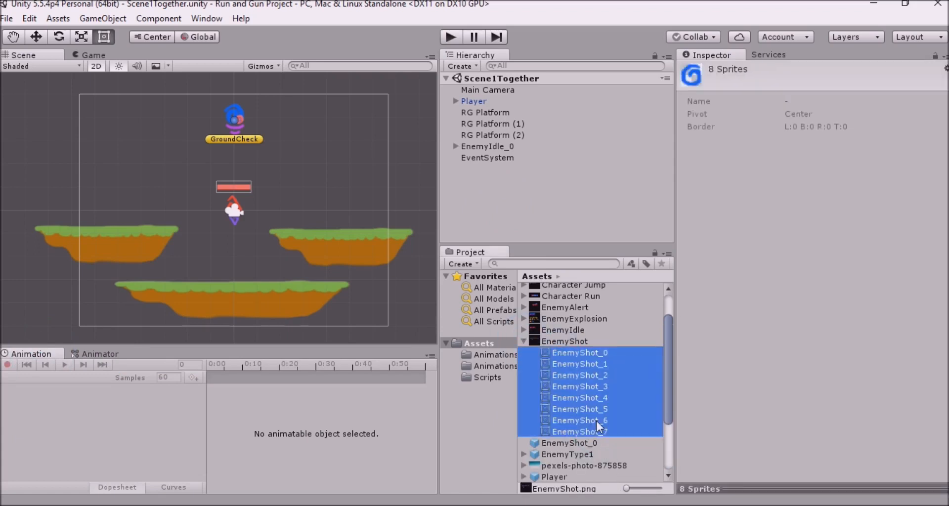
drag(581, 349, 487, 192)
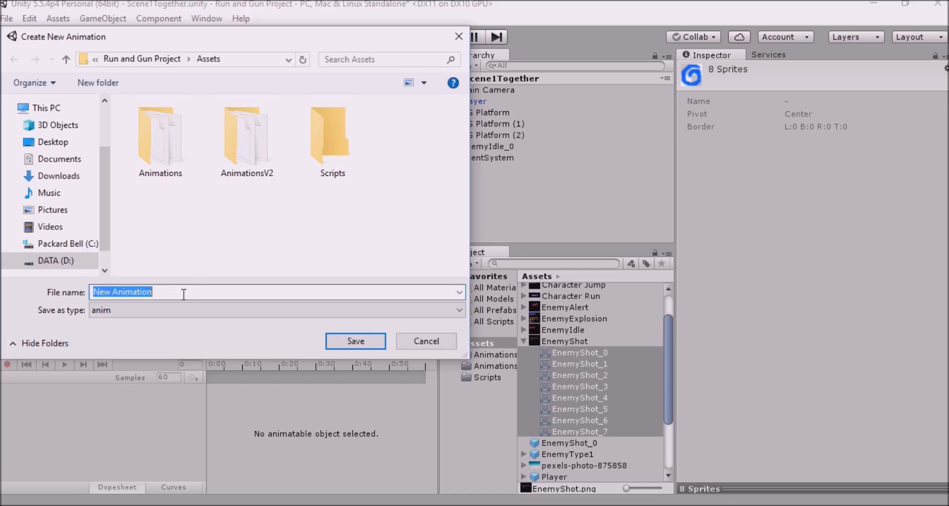
Save the new animation clip as EnemyBolt in the AnimationsV2 folder
text(E)
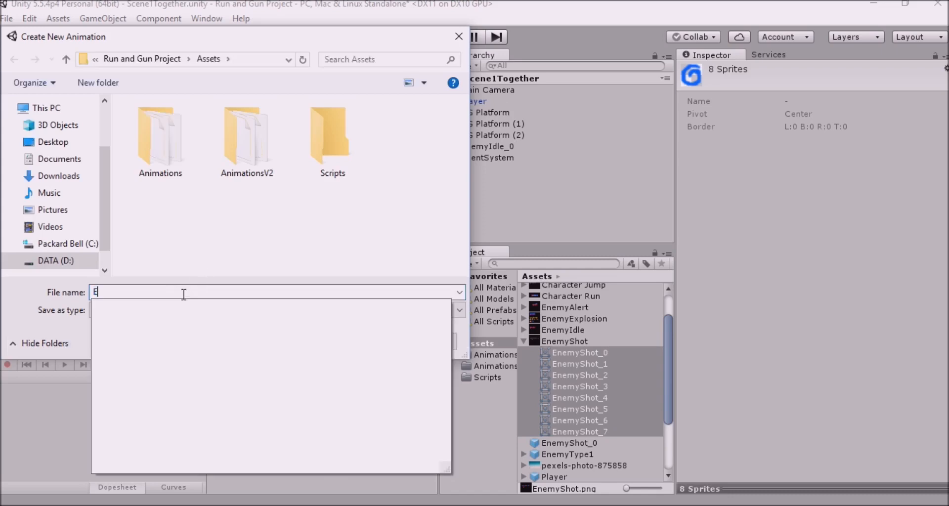
text(nemyBolt)
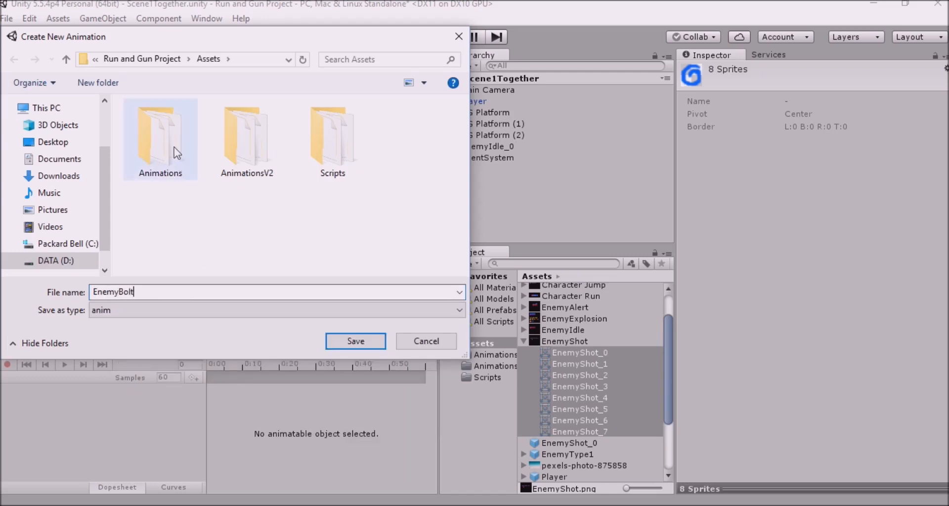
click(241, 143)
click(352, 341)
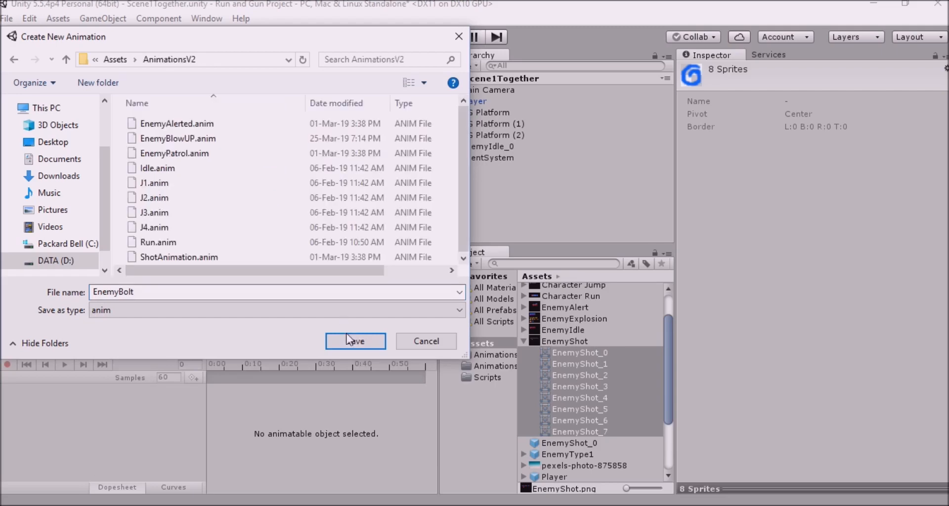
click(352, 341)
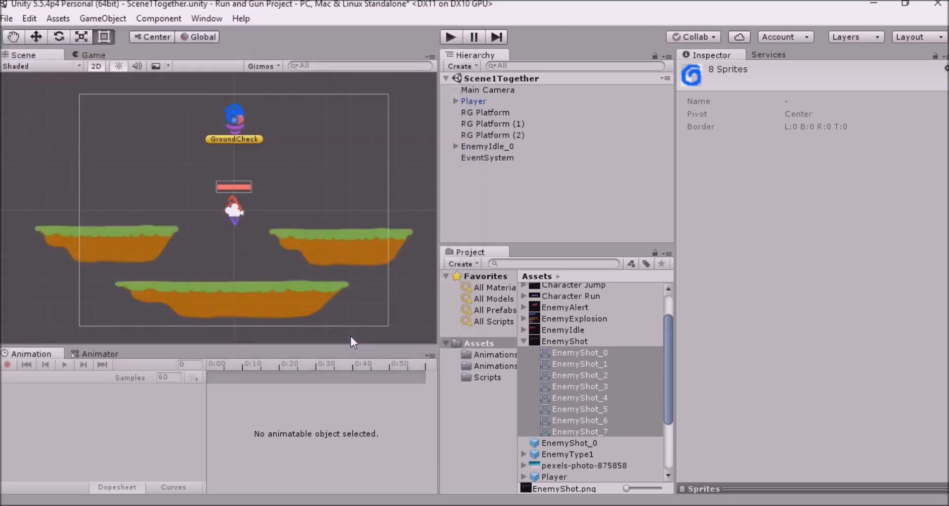
Set the EnemyBolt animation's sample rate to 24
click(156, 378)
text(24)
key(Return)
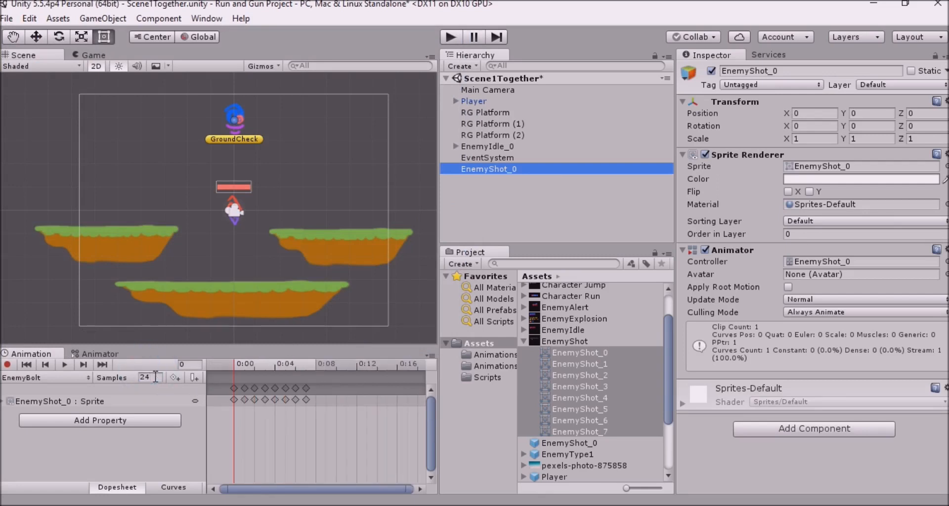
click(245, 388)
drag(305, 386, 277, 389)
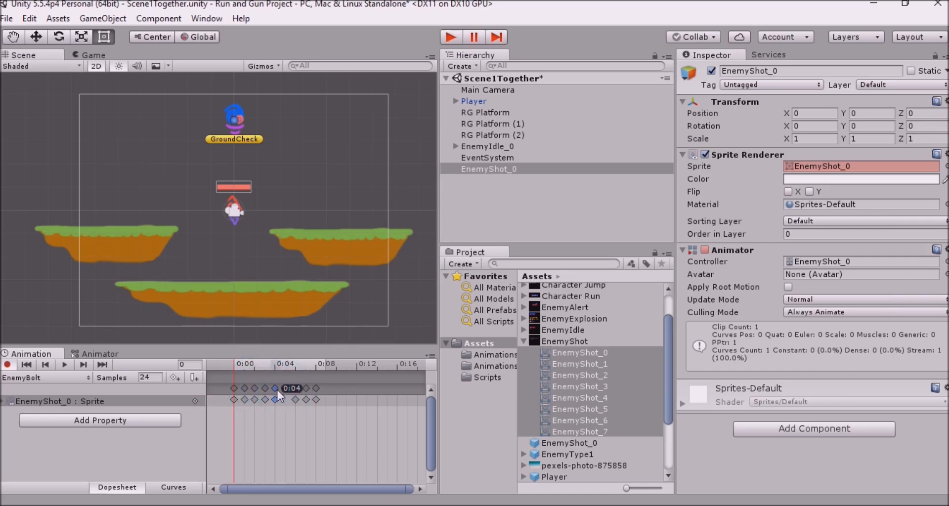
drag(302, 389, 309, 388)
Preview the EnemyBolt animation on the enemy shot in a close view of the scene
click(67, 364)
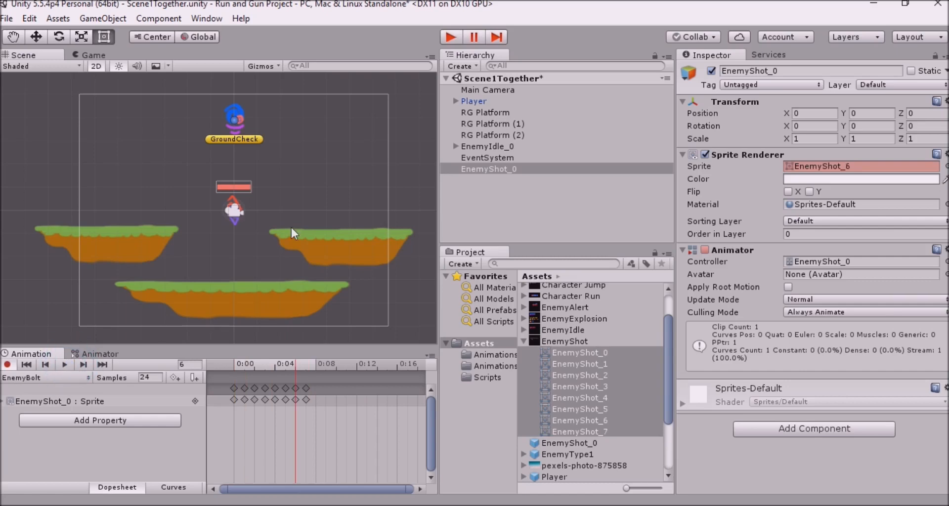
scroll(292, 227, up, 5)
scroll(292, 230, up, 3)
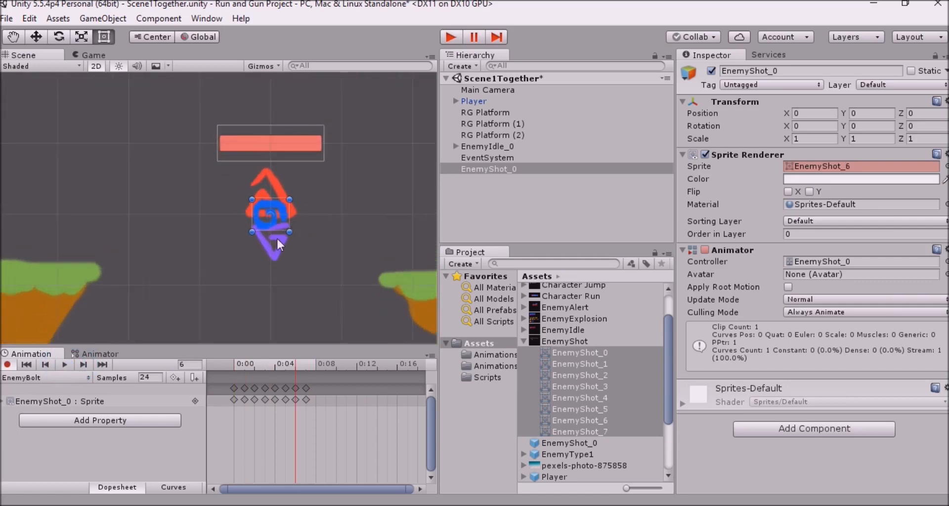
click(65, 366)
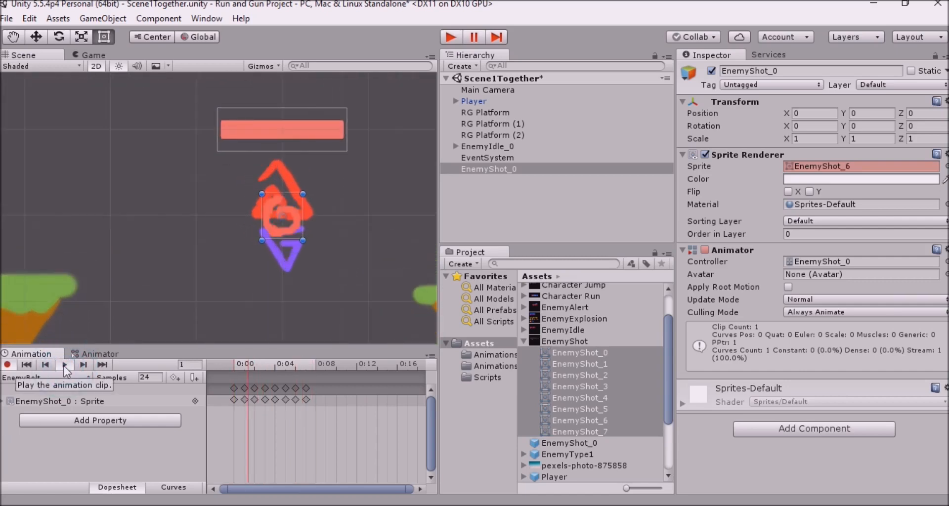
click(65, 367)
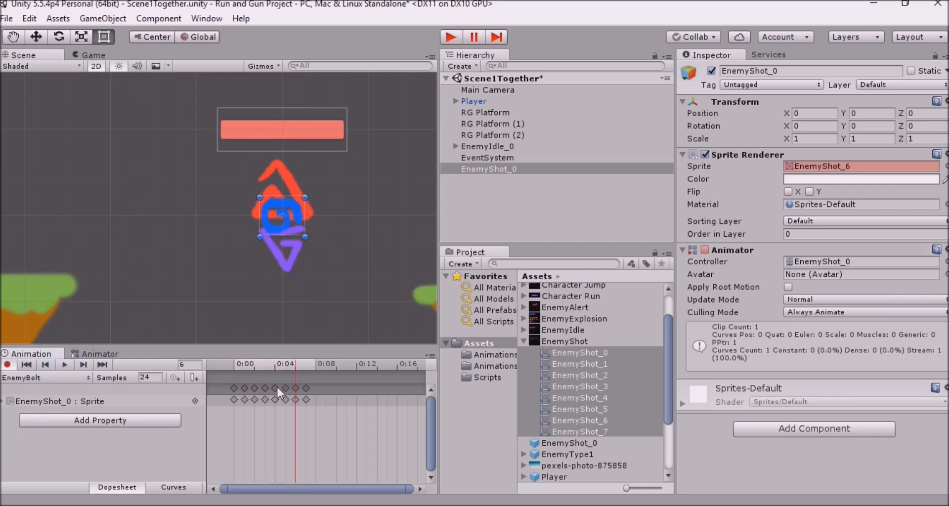
Duplicate the EnemyBolt clip's last sprite keyframe at frame 8
click(306, 388)
click(315, 367)
key(ctrl+v)
scroll(331, 212, down, 10)
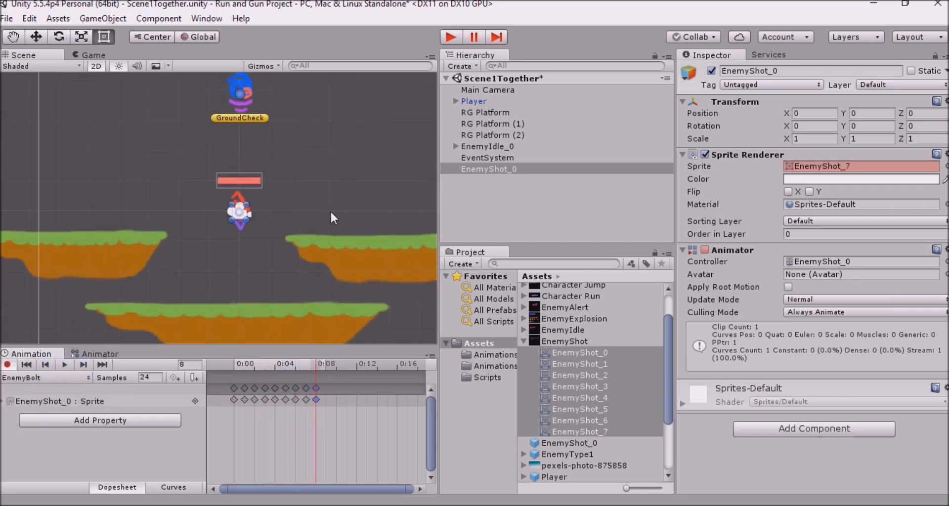
Rename the EnemyShot_0 object in the scene hierarchy as EnemyBolt
click(533, 215)
click(515, 166)
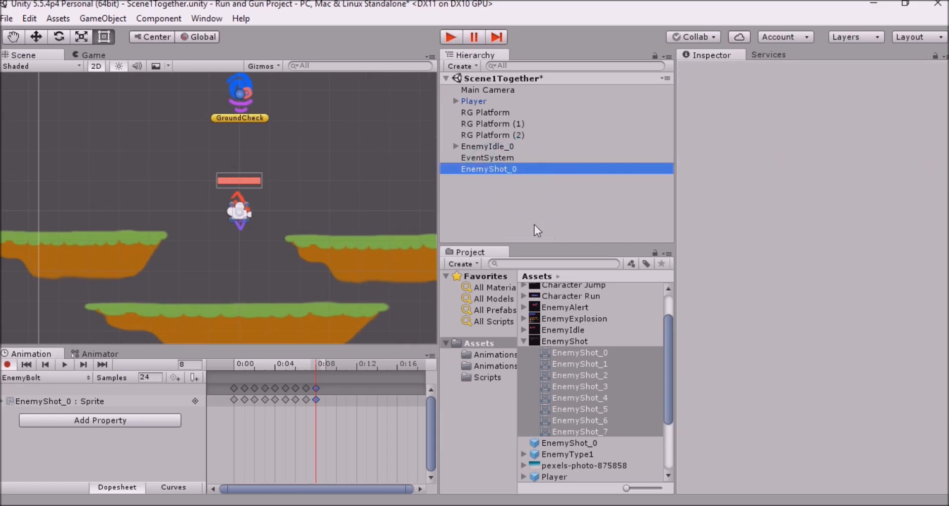
click(512, 195)
click(496, 168)
click(496, 168)
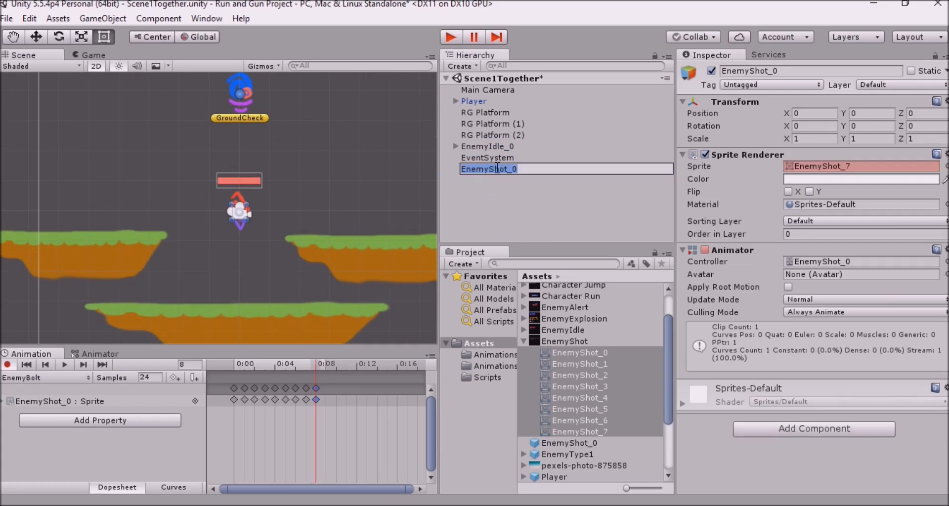
text(E)
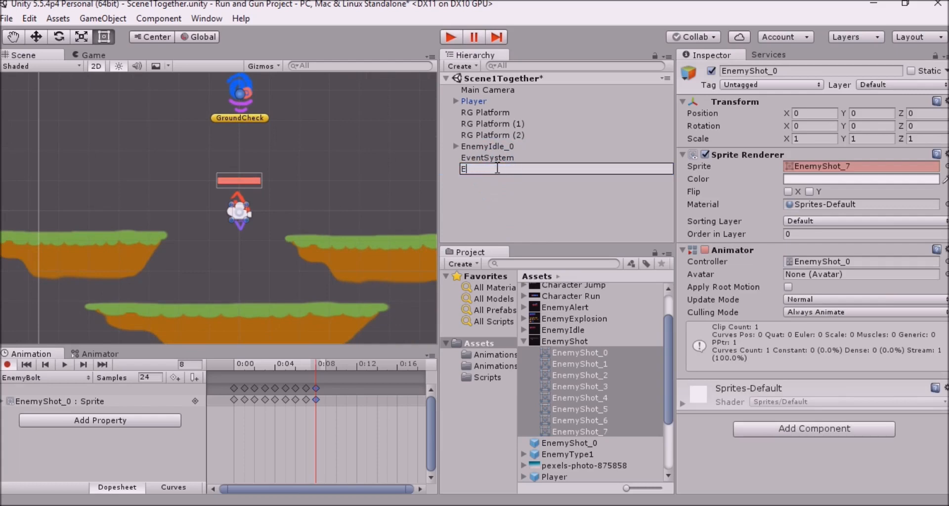
text(nemyBolt)
click(481, 178)
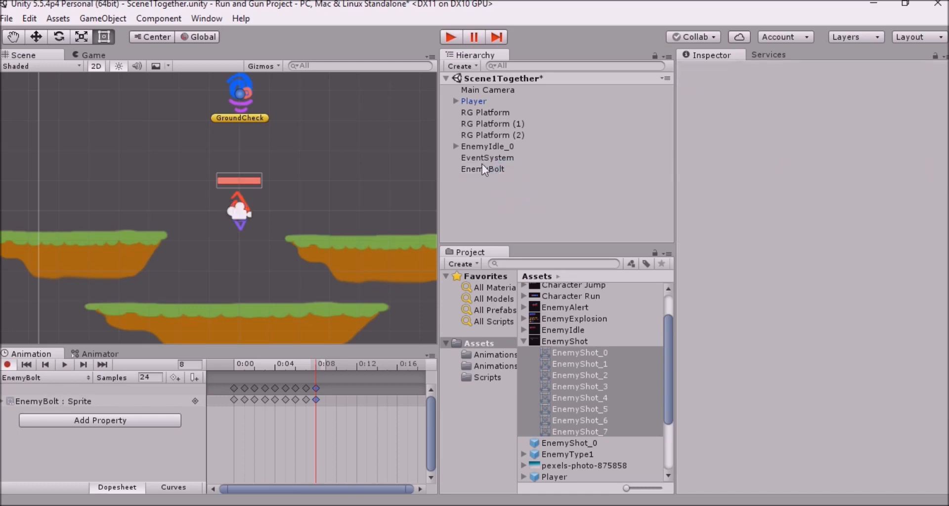
Make a prefab of the EnemyBolt object in the Assets folder and collapse the EnemyShot sprite list
click(484, 168)
drag(569, 354, 499, 343)
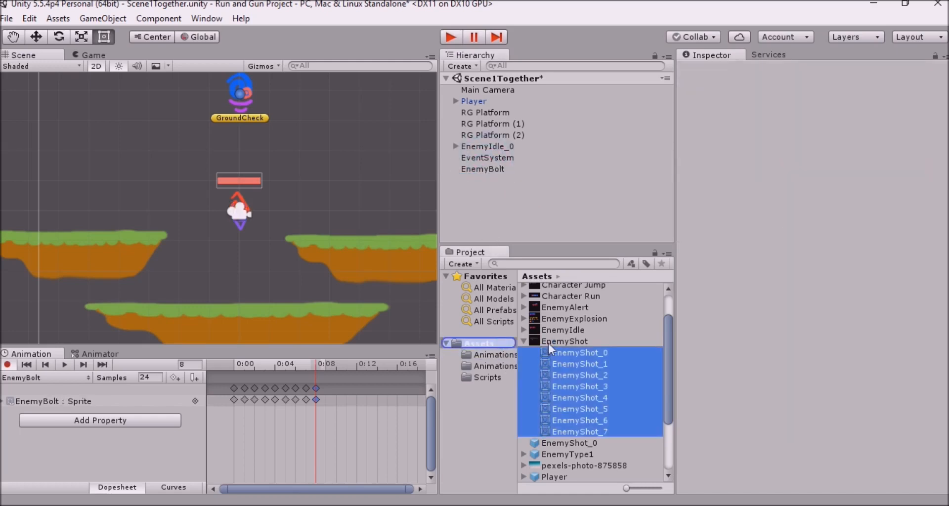
scroll(595, 329, down, 3)
scroll(595, 330, up, 5)
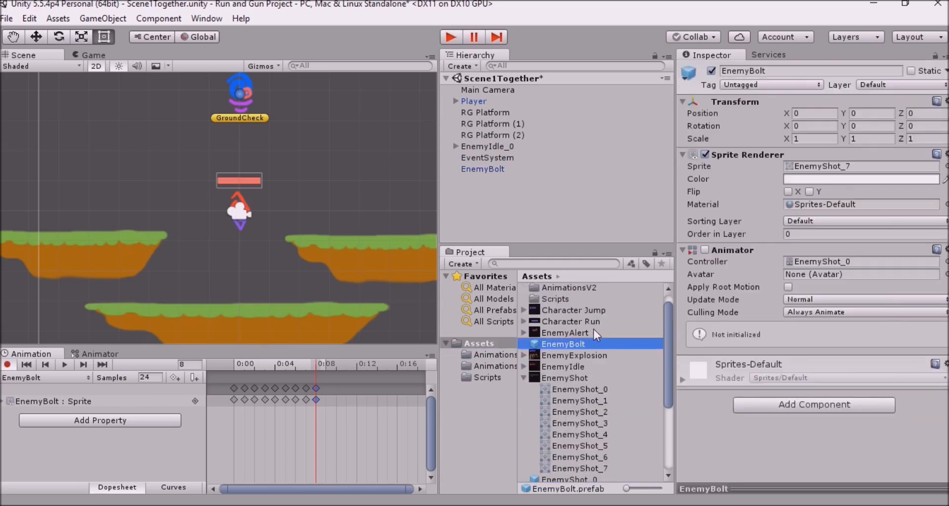
click(523, 390)
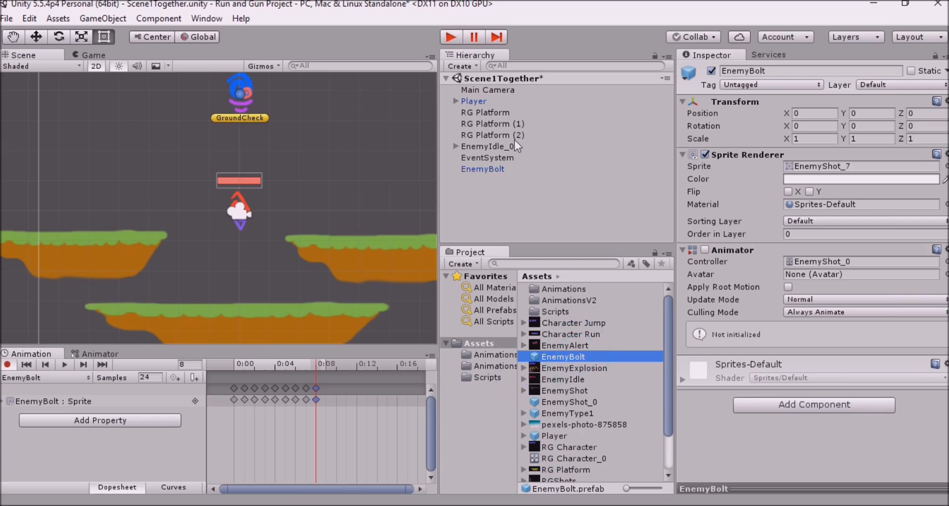
Add the Tracker Bullet script to the EnemyBolt prefab and set its Speed to 1
click(581, 358)
click(588, 345)
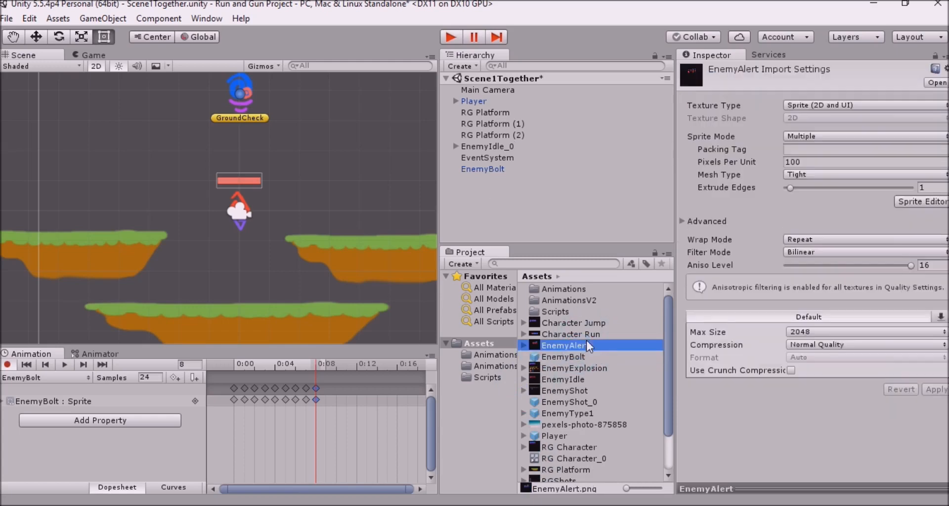
click(588, 354)
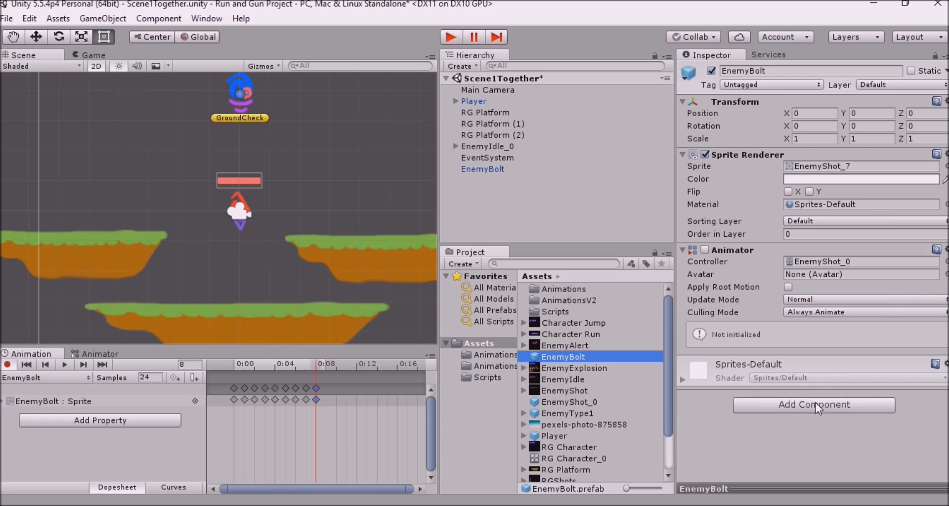
click(788, 404)
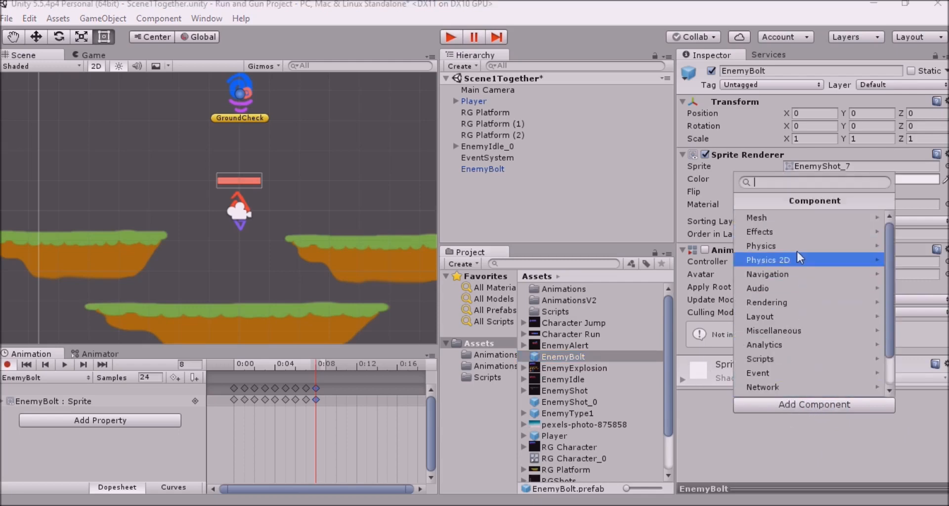
scroll(788, 344, down, 2)
click(788, 321)
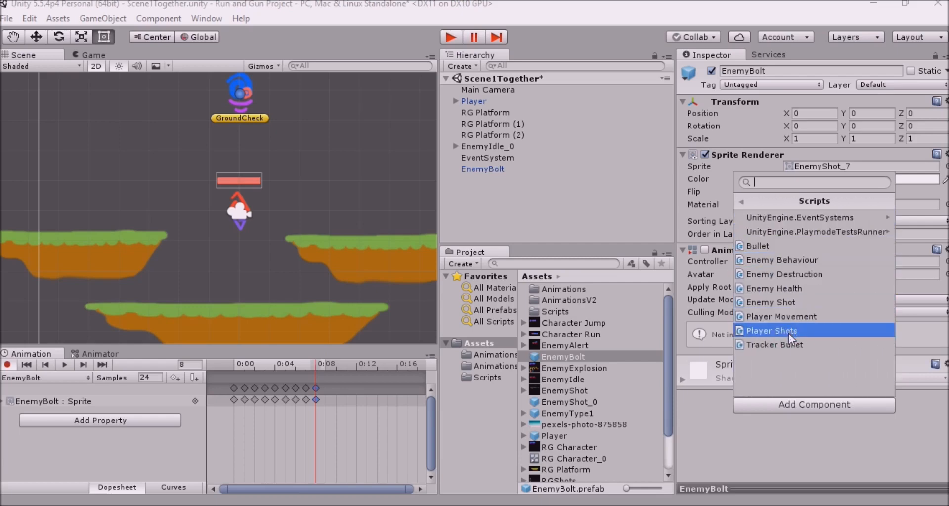
click(788, 341)
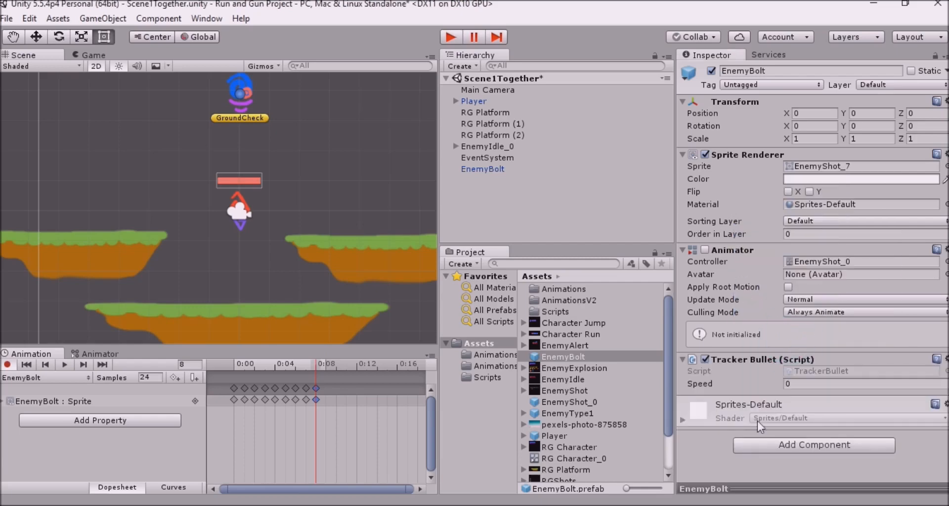
click(802, 387)
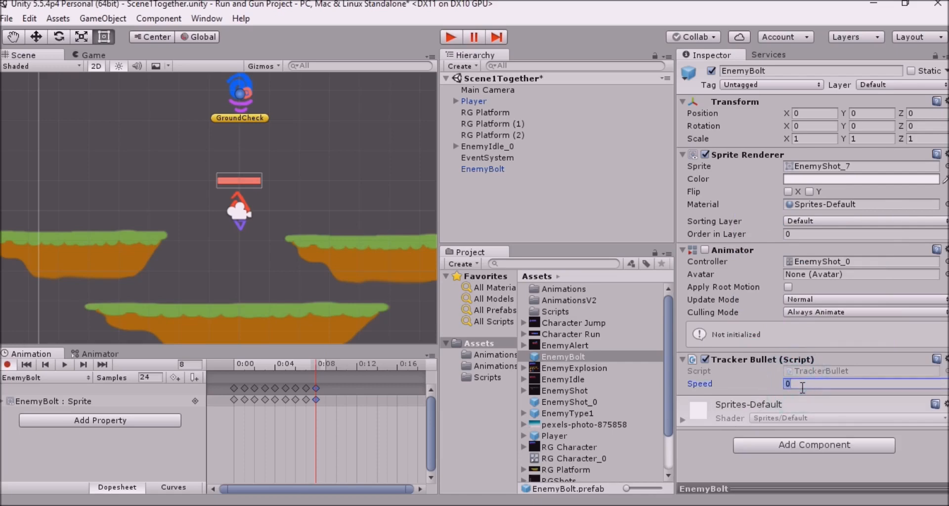
text(1)
Look over the TrackerBullet script and delete the EnemyBolt instance from the scene hierarchy
click(496, 381)
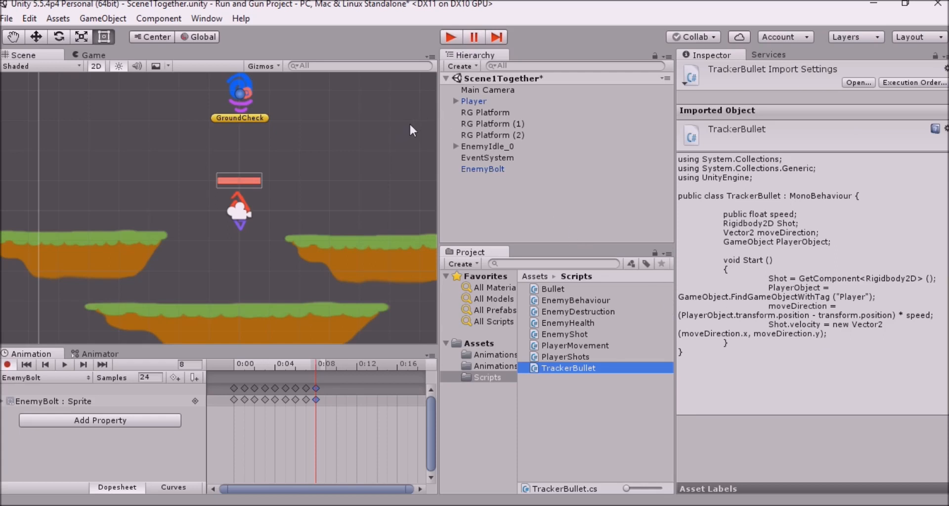
click(487, 170)
click(478, 343)
click(563, 356)
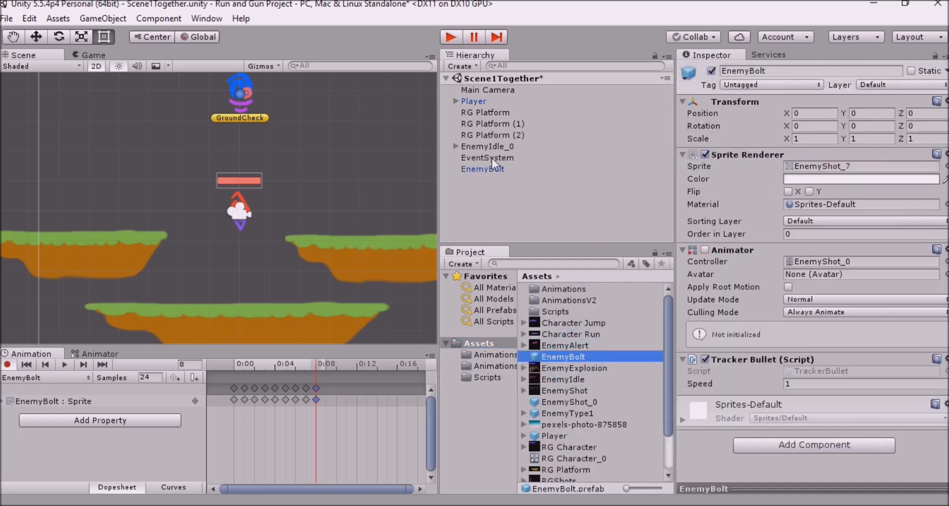
click(505, 169)
key(Delete)
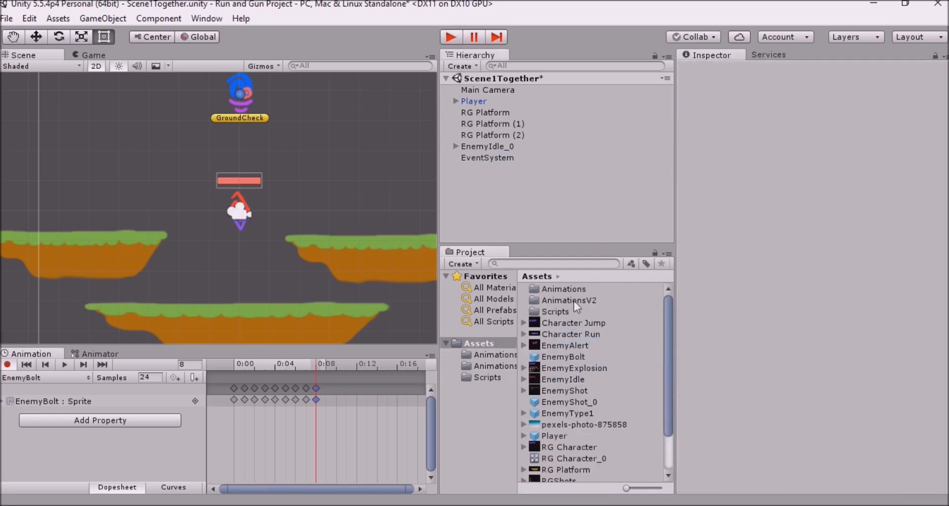
Add a Rigidbody 2D component to the EnemyBolt prefab
click(591, 358)
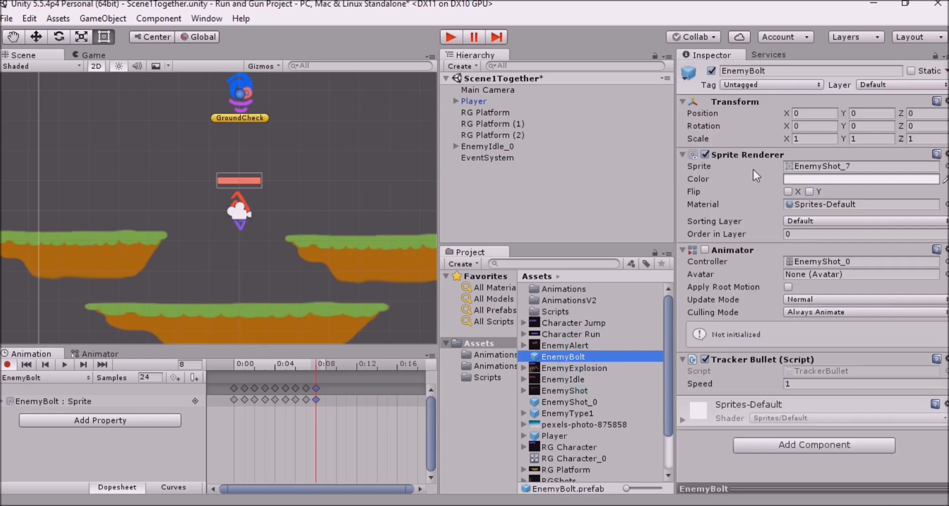
click(814, 446)
click(828, 303)
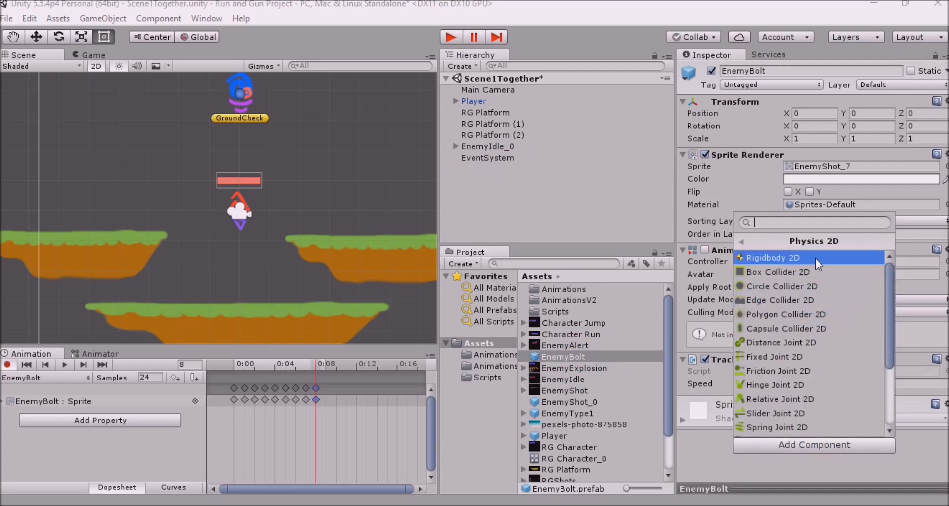
click(815, 258)
scroll(913, 282, down, 6)
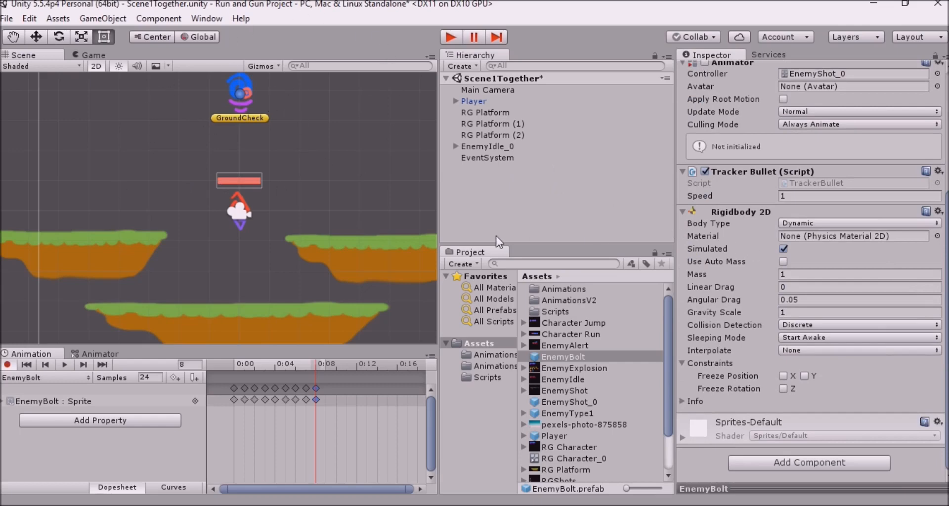
Set the EnemyBolt prefab's Rigidbody 2D body type to Kinematic and freeze its Z rotation
click(886, 222)
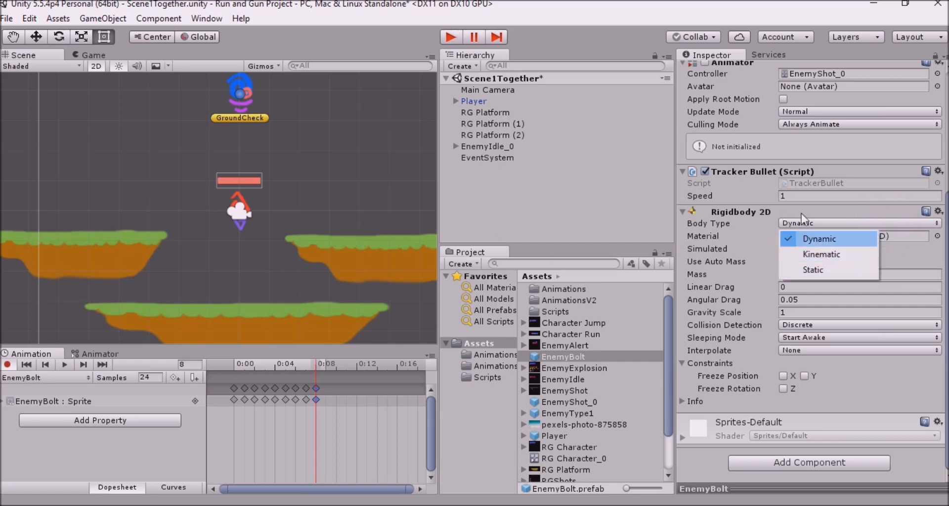
click(816, 256)
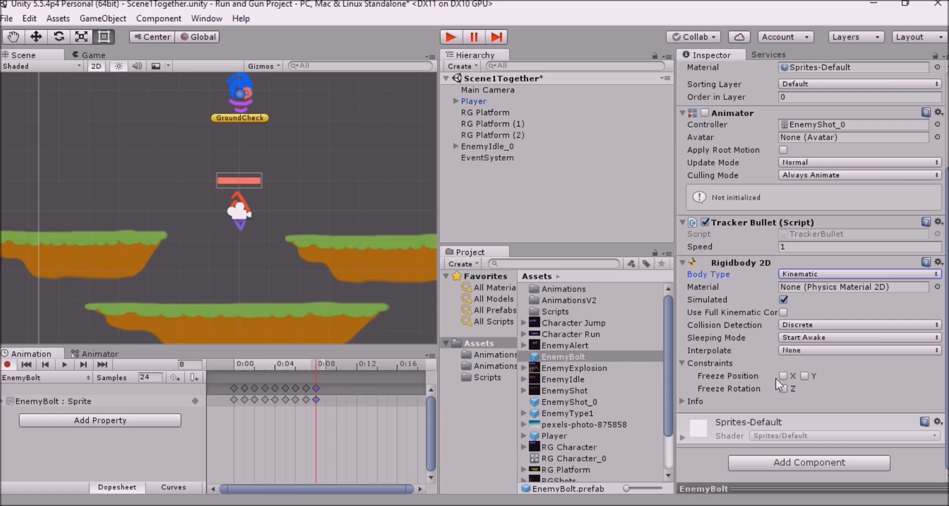
click(784, 388)
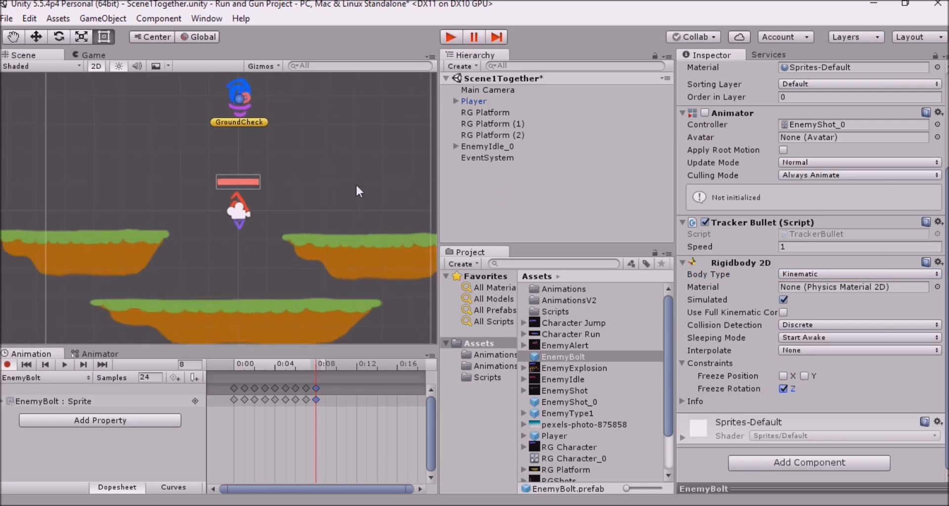
Assign the Player tag to the Player object in the scene
scroll(357, 188, down, 2)
scroll(356, 186, up, 1)
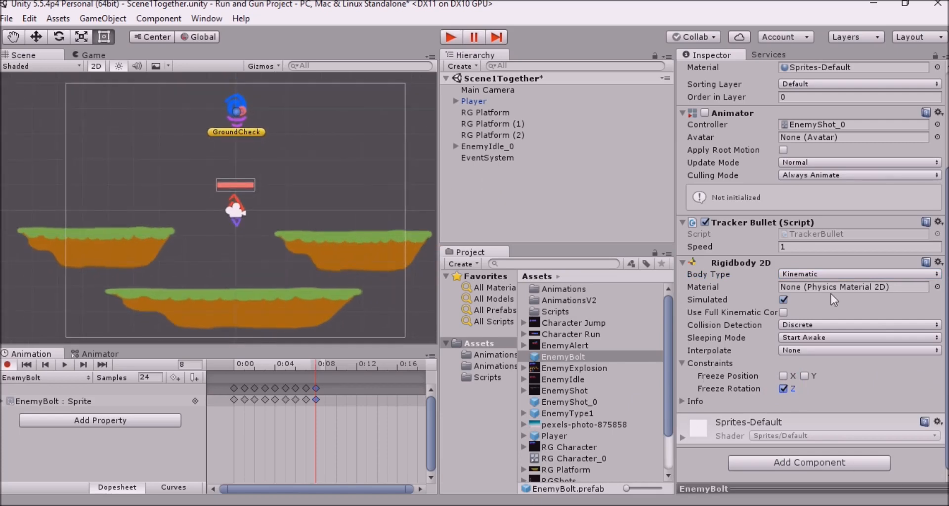
click(221, 110)
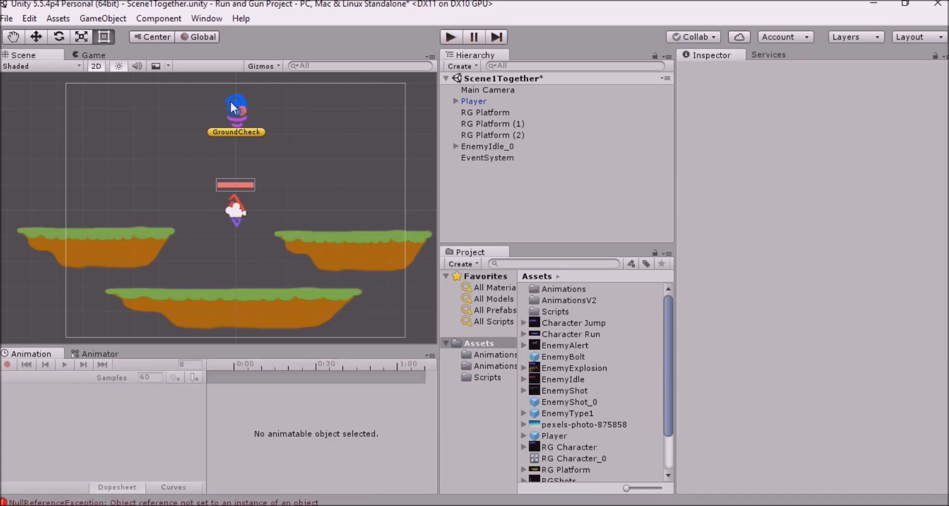
click(235, 96)
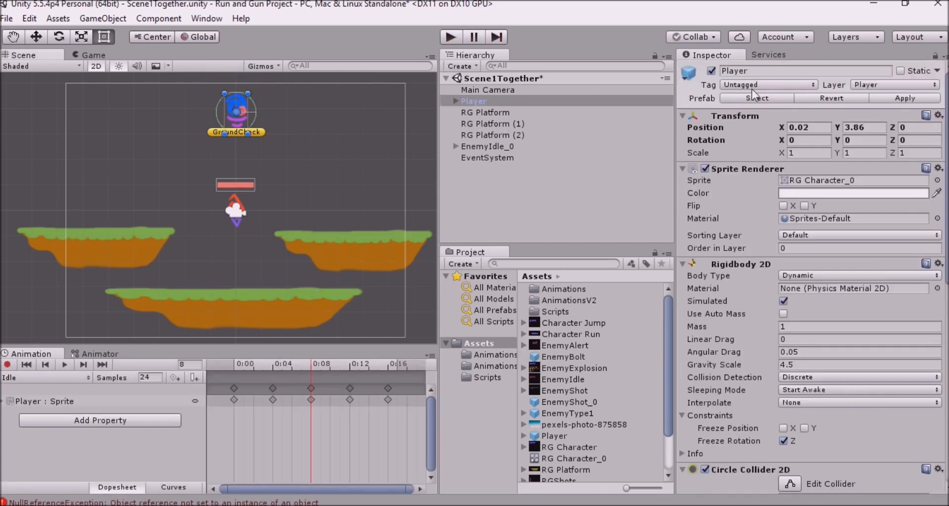
click(764, 85)
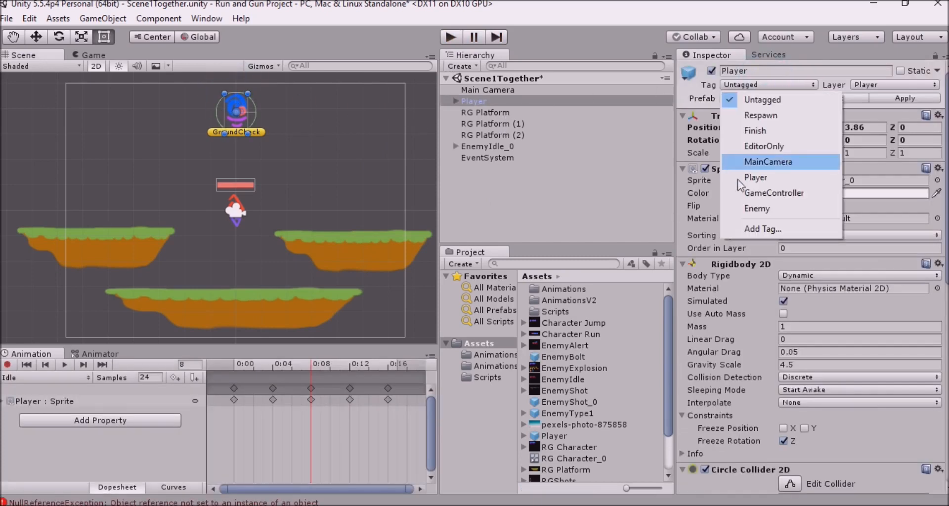
click(763, 174)
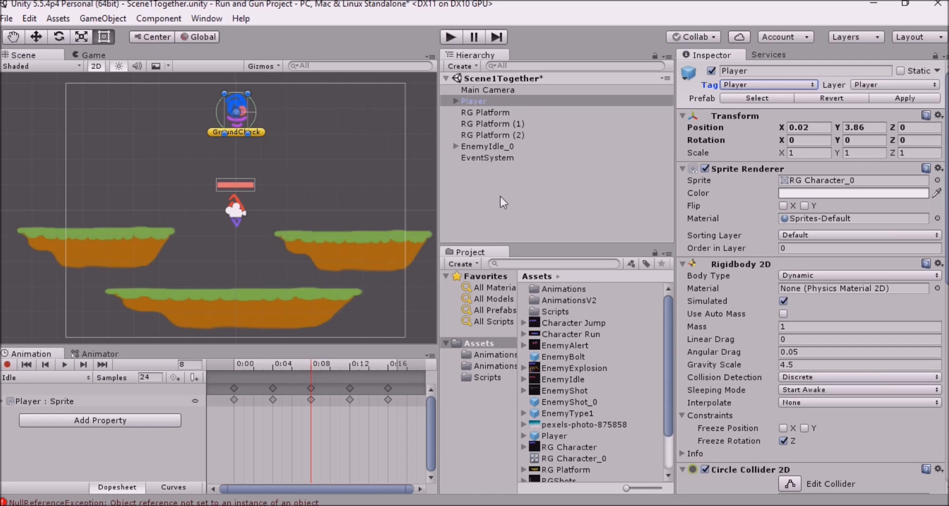
Enable the Animator component on the EnemyBolt prefab
click(585, 356)
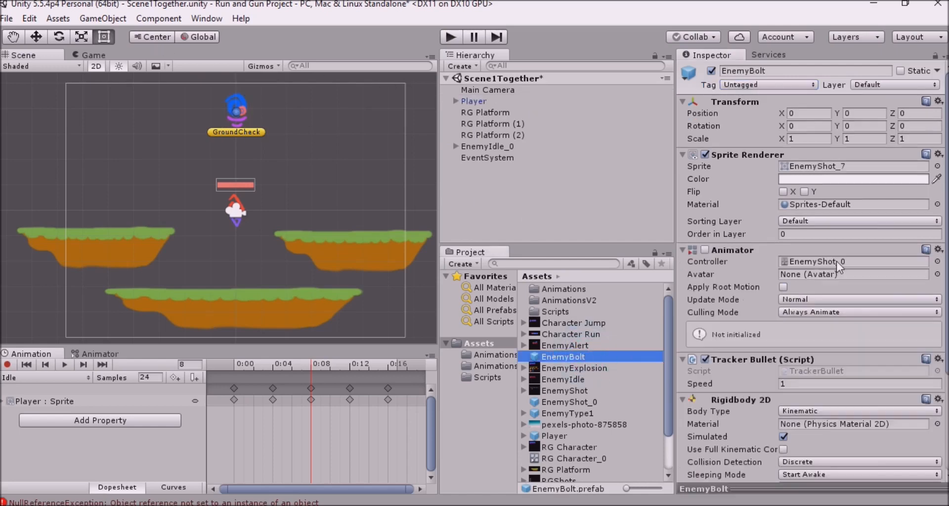
click(706, 251)
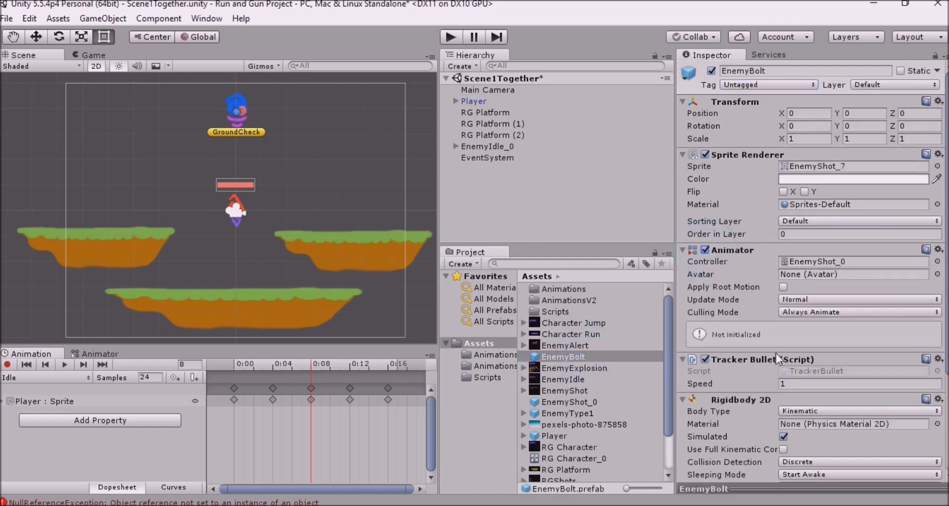
scroll(820, 243, down, 3)
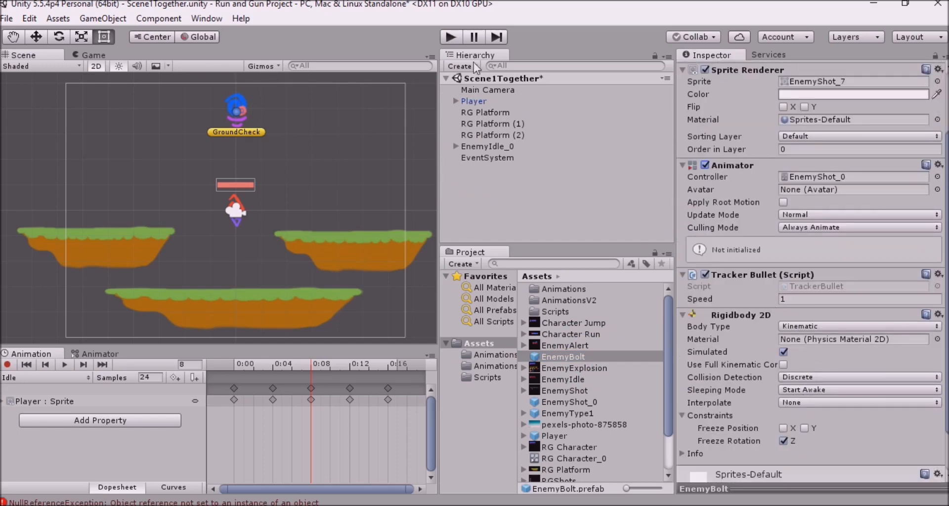
Play-test the scene by adding four EnemyBolt prefab instances while moving the player around, and stop the game
click(452, 37)
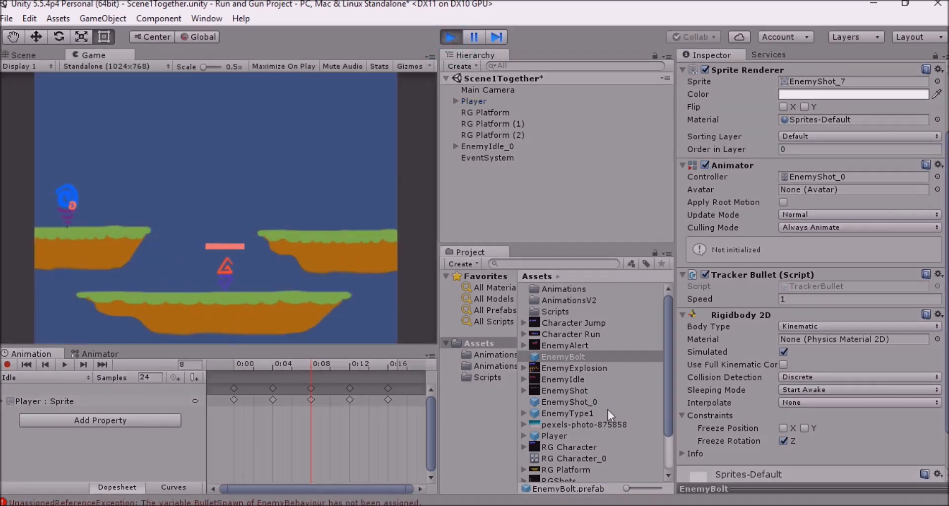
drag(574, 355, 547, 201)
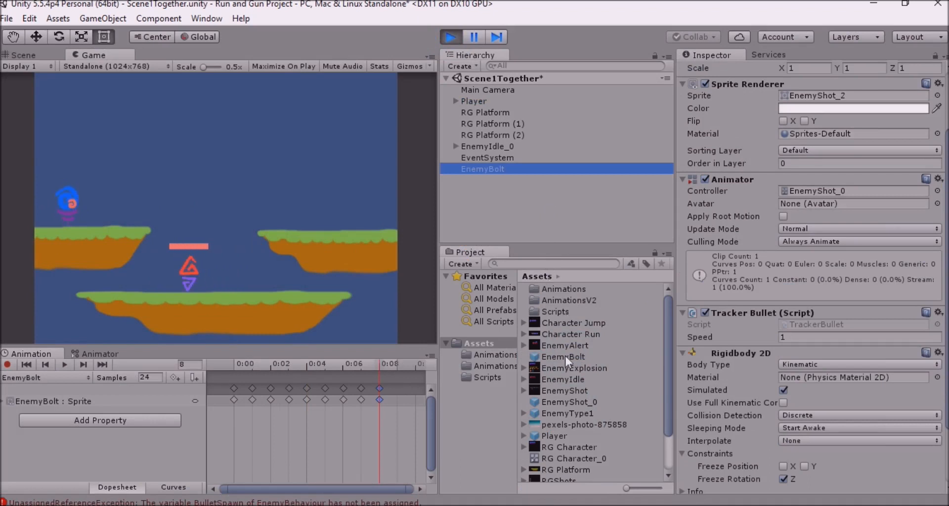
click(387, 238)
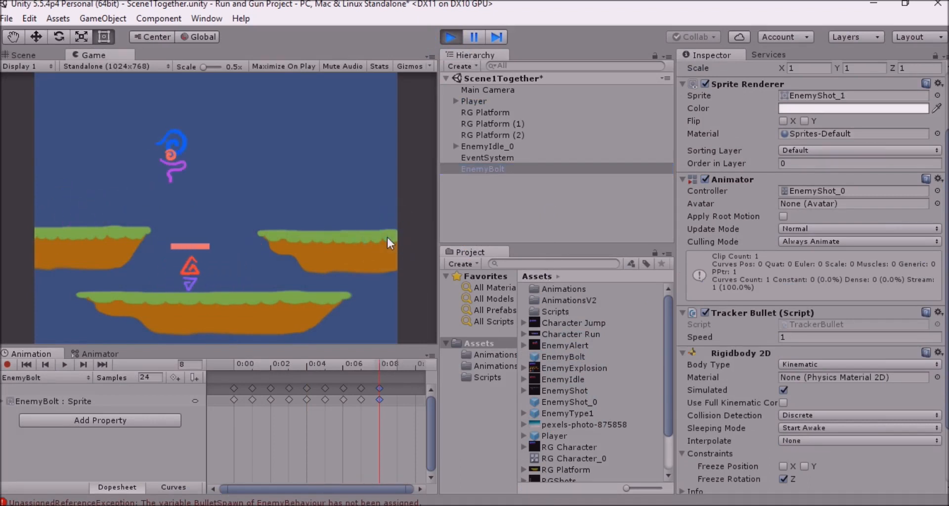
click(553, 356)
drag(554, 355, 517, 215)
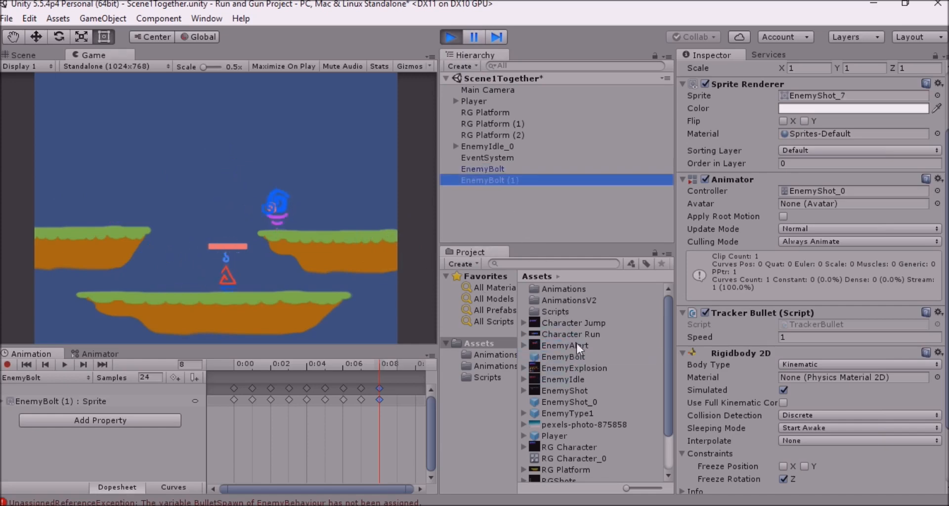
drag(572, 359, 554, 212)
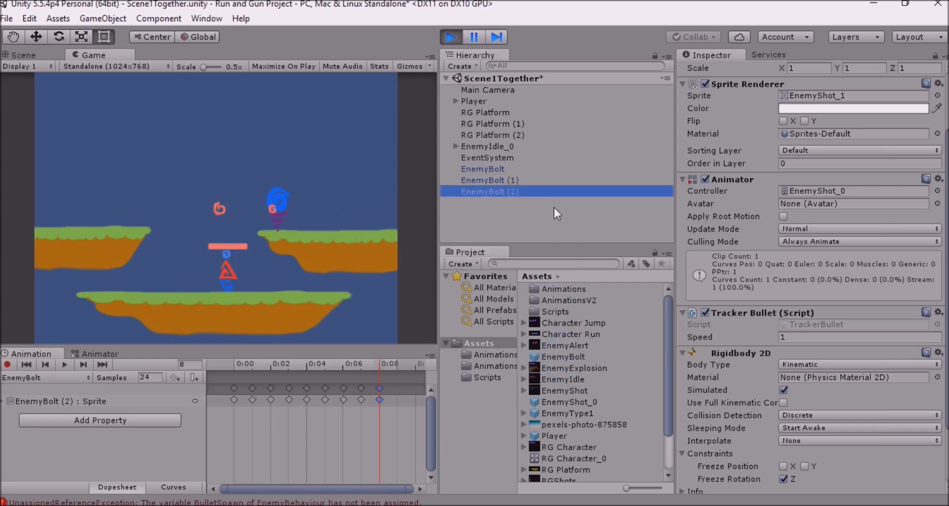
click(405, 207)
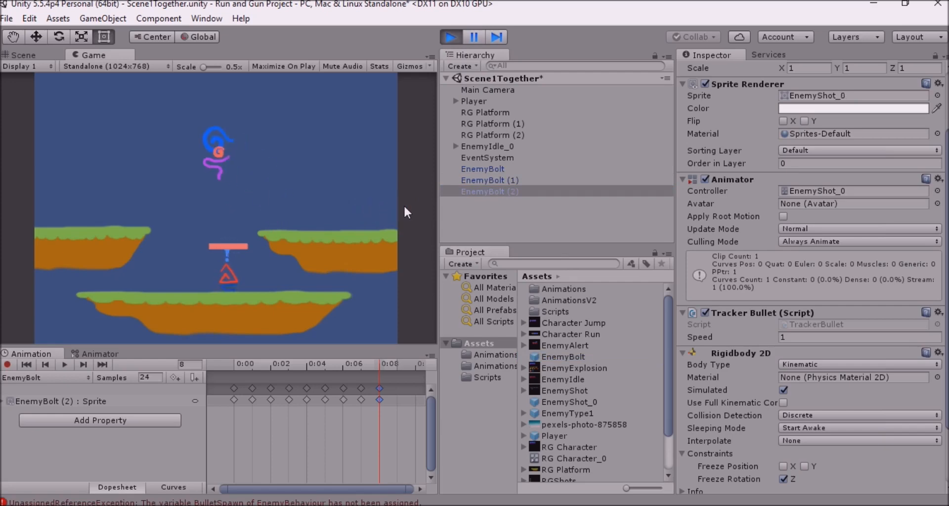
drag(558, 356, 545, 215)
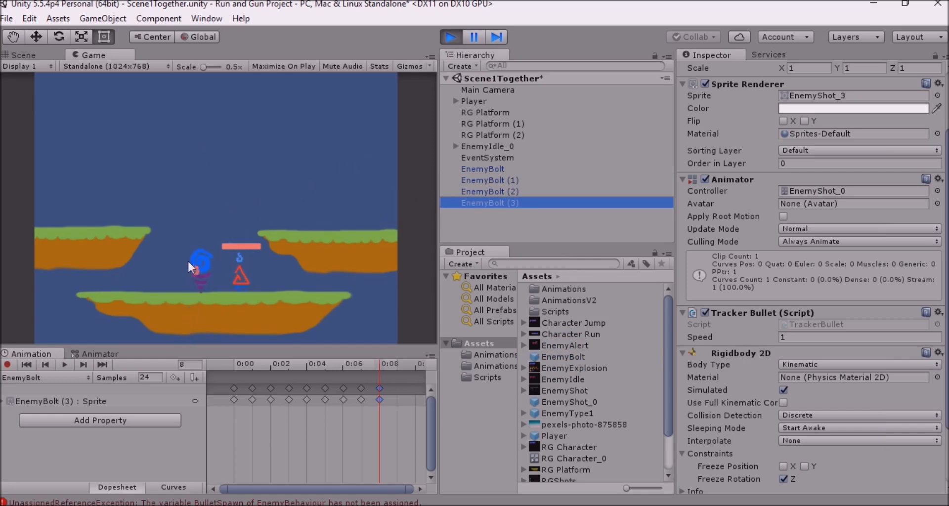
click(208, 223)
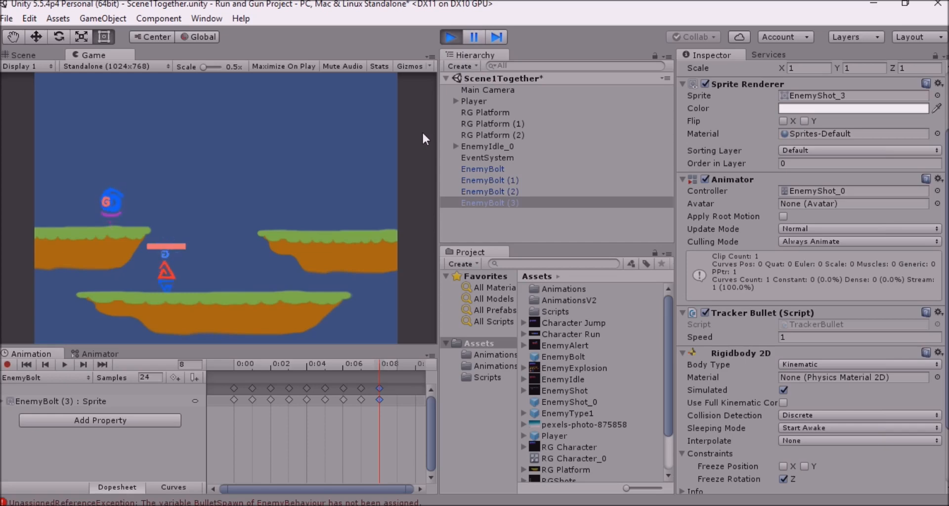
click(451, 37)
In EnemyIdle_0's Enemy Behaviour script, assign EnemyIdle_0 as Bullet Spawn and EnemyBolt as Shot, and set Fire Rate to 1
click(490, 146)
scroll(751, 292, down, 10)
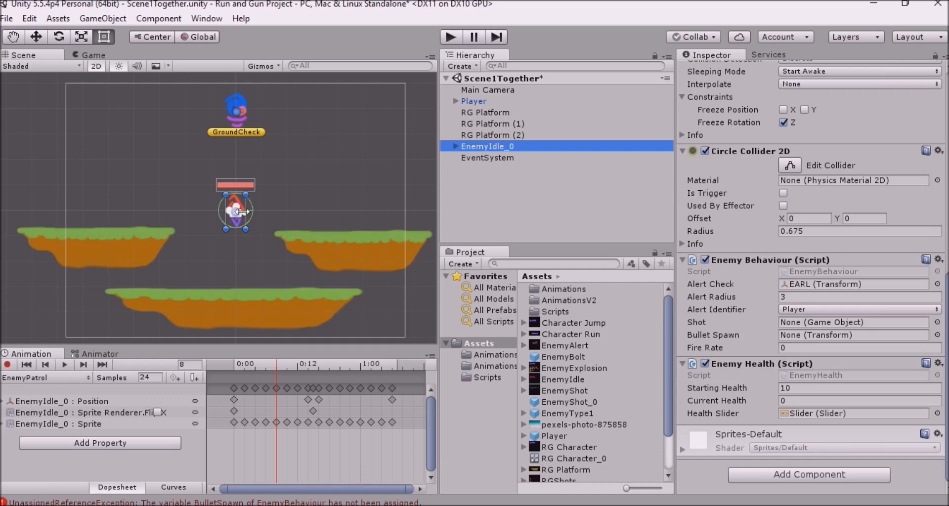
drag(497, 147, 818, 334)
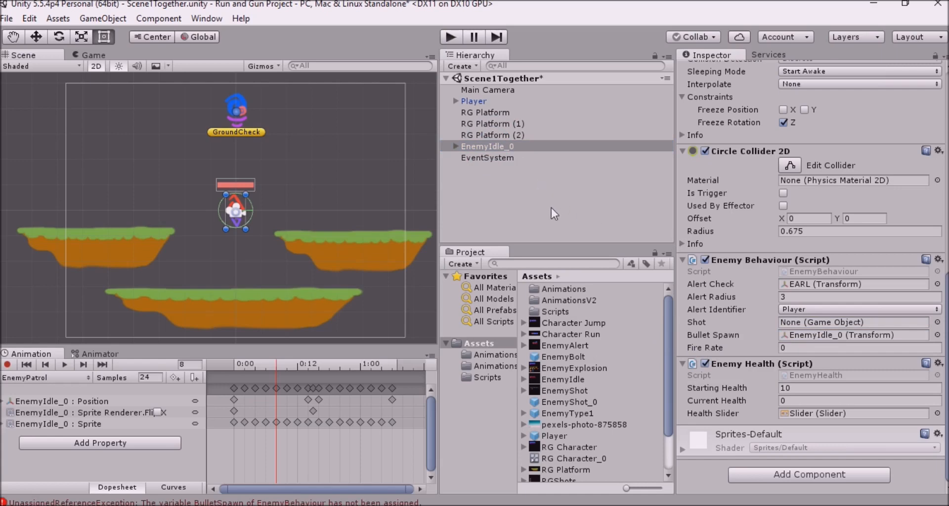
drag(579, 357, 820, 325)
click(833, 348)
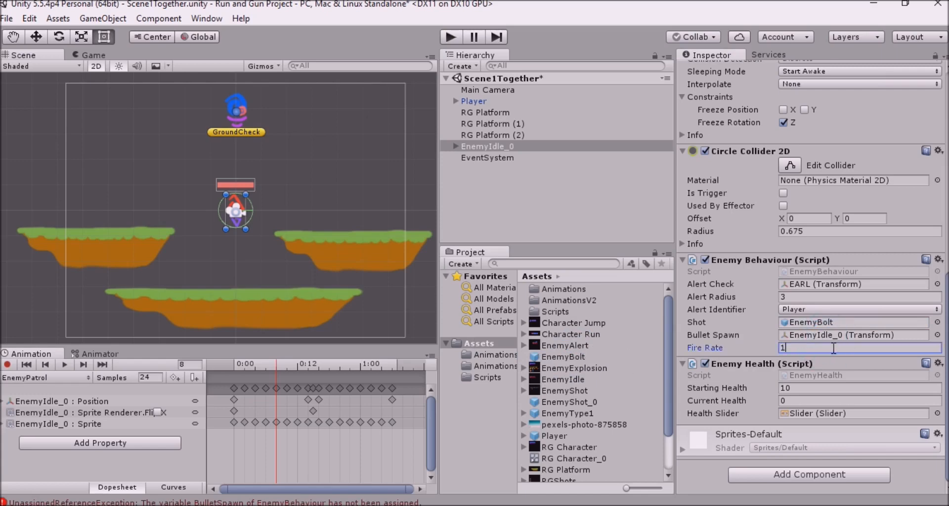
Review the EnemyBehaviour script's code in the Scripts folder, including its alert check and shot instantiation
click(497, 374)
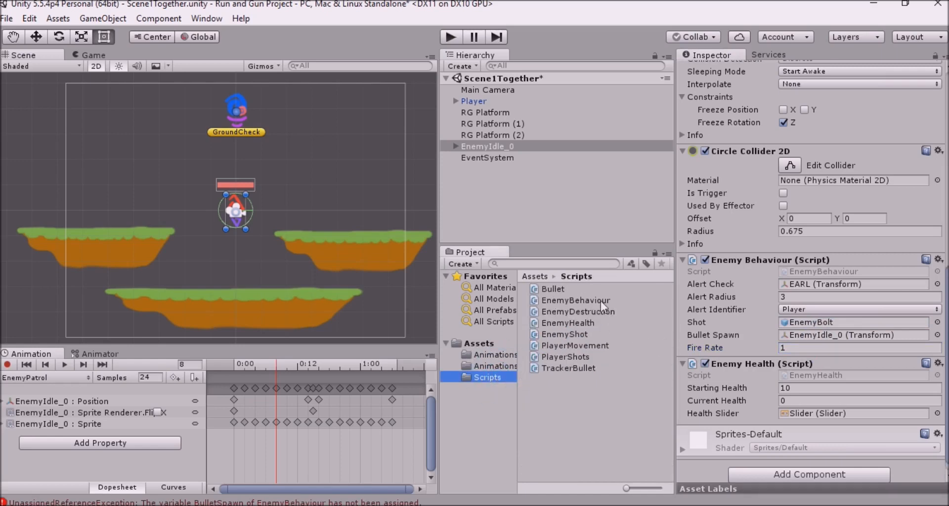
click(601, 301)
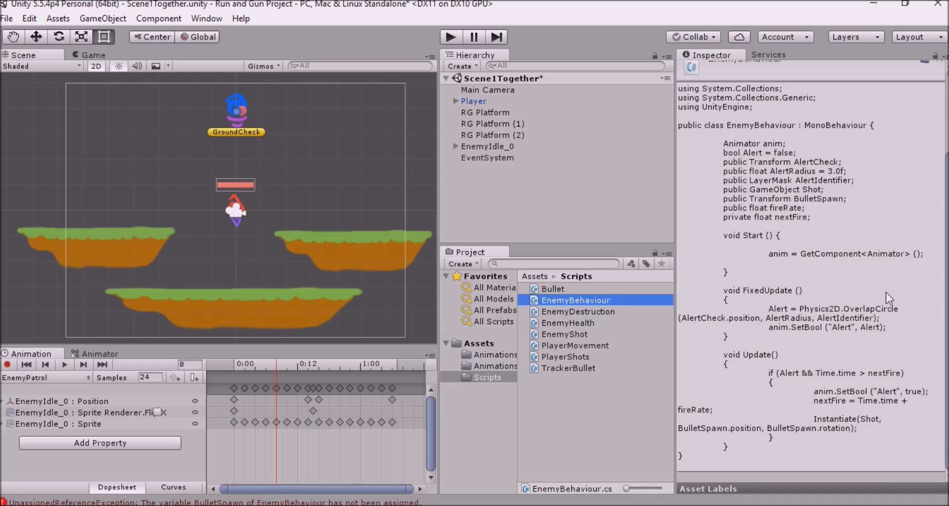
click(841, 299)
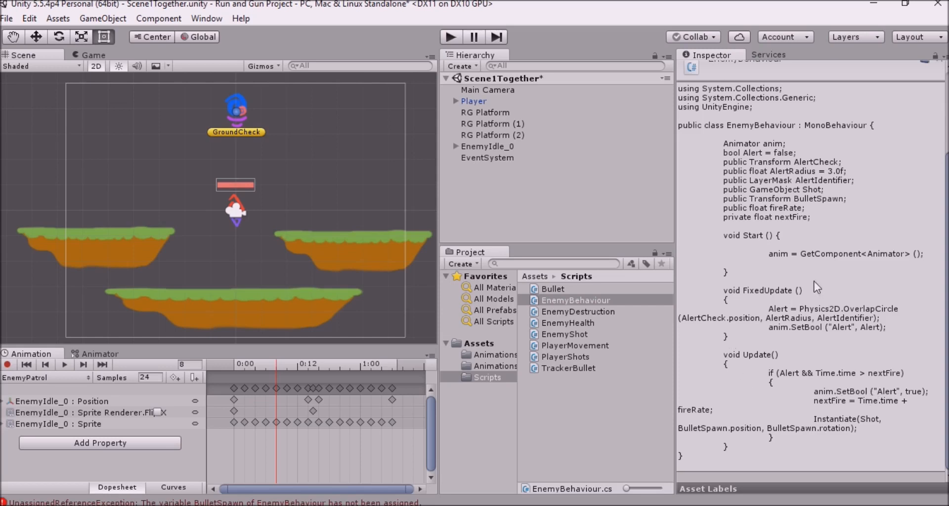
Select EnemyIdle_0 and play-test the scene to check the enemy's shooting, and stop the game
click(473, 146)
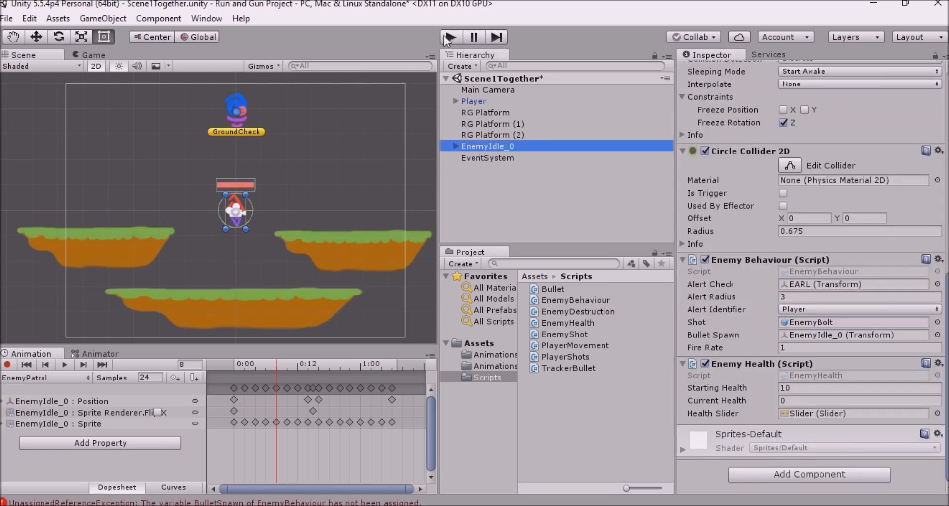
click(449, 37)
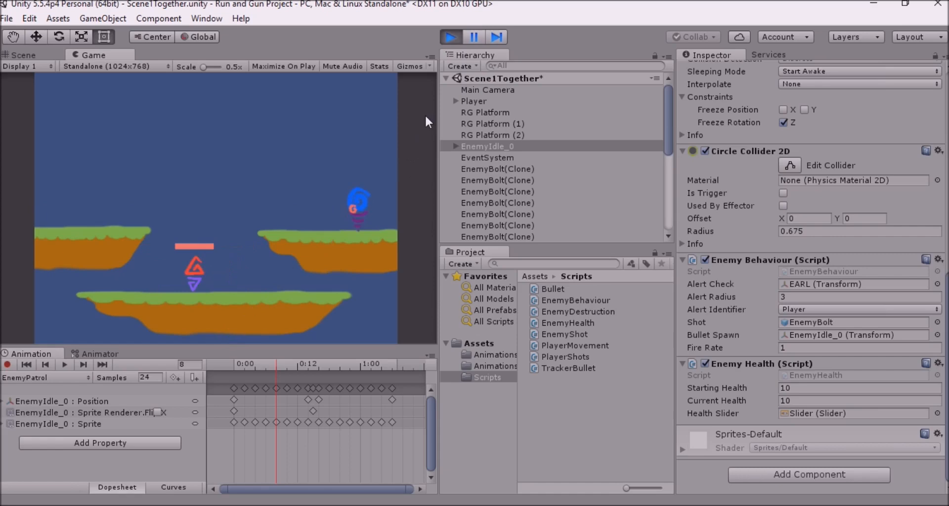
click(449, 37)
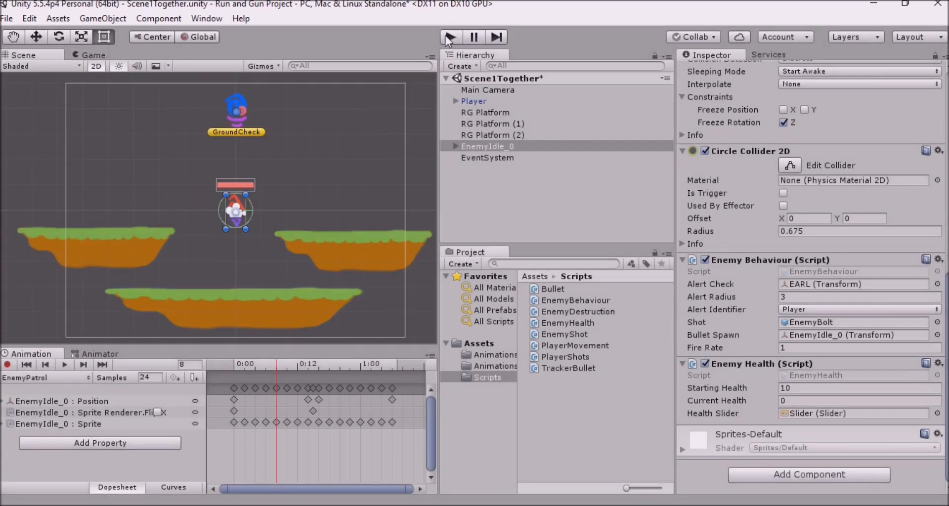